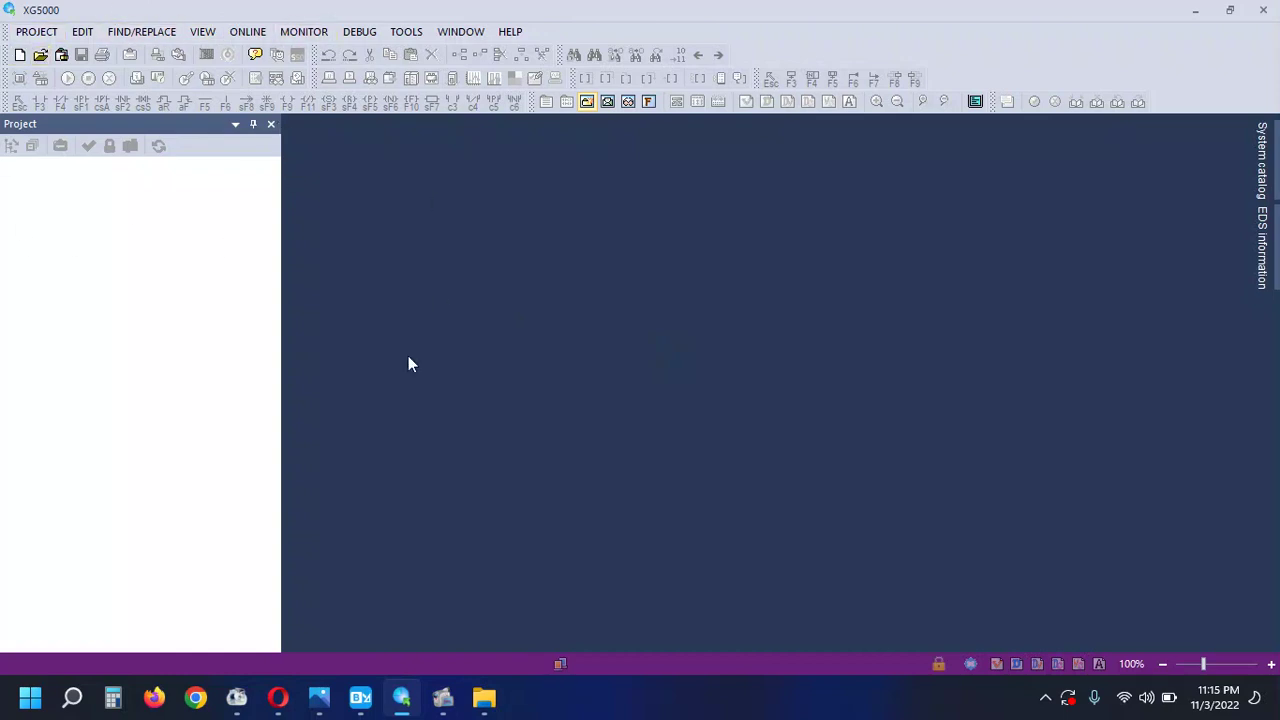
# Step: Start a new project named 'reviw' with its file directory set to the Desktop folder
pyautogui.click(33, 34)
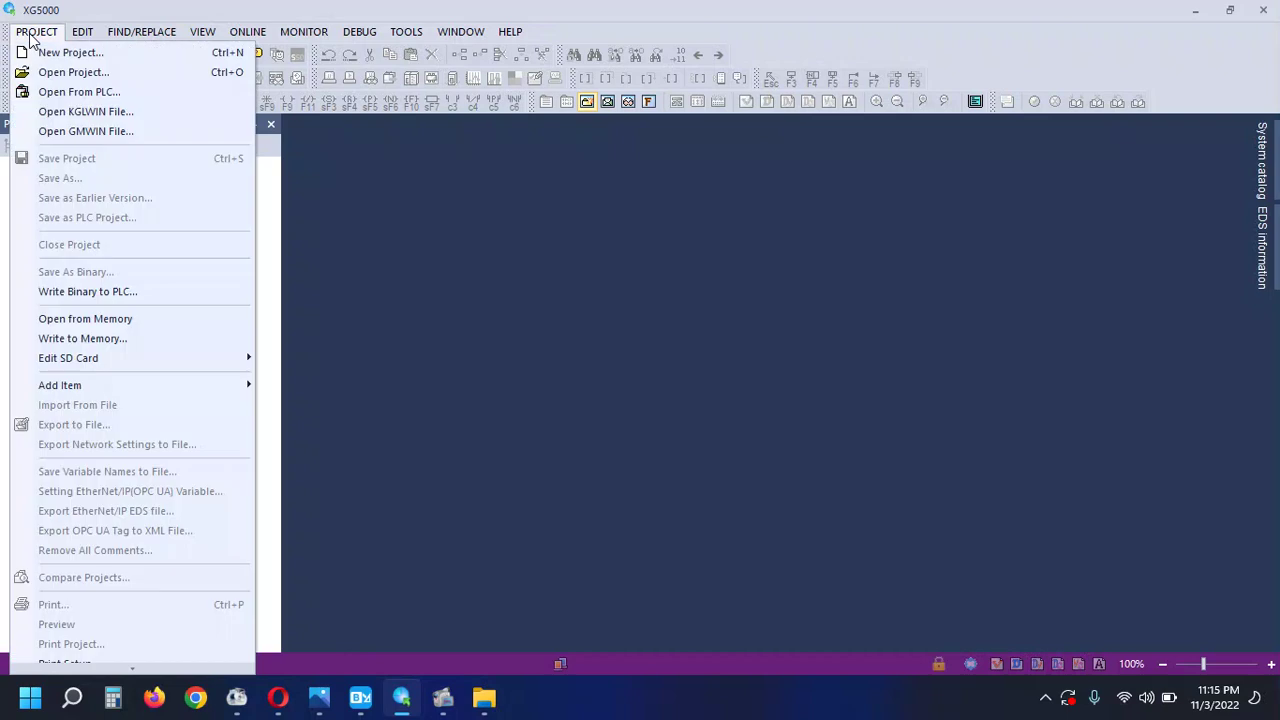
pyautogui.click(48, 50)
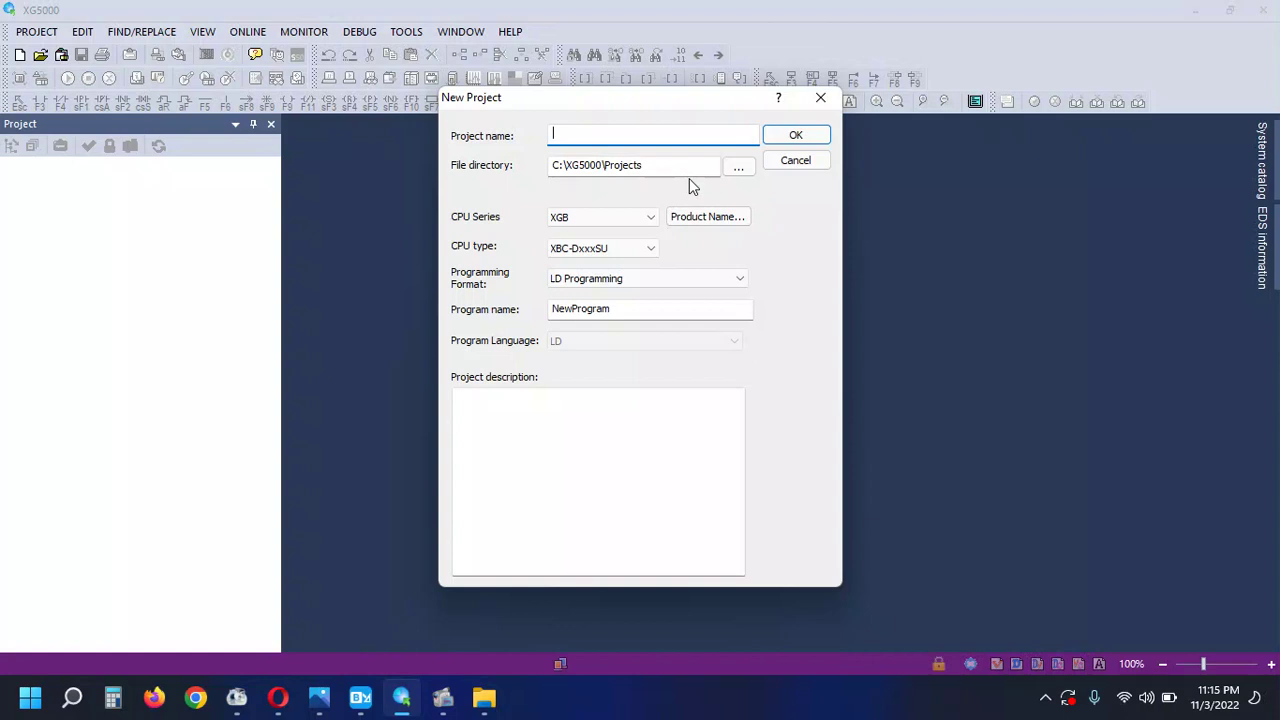
pyautogui.write('reviw')
pyautogui.click(737, 172)
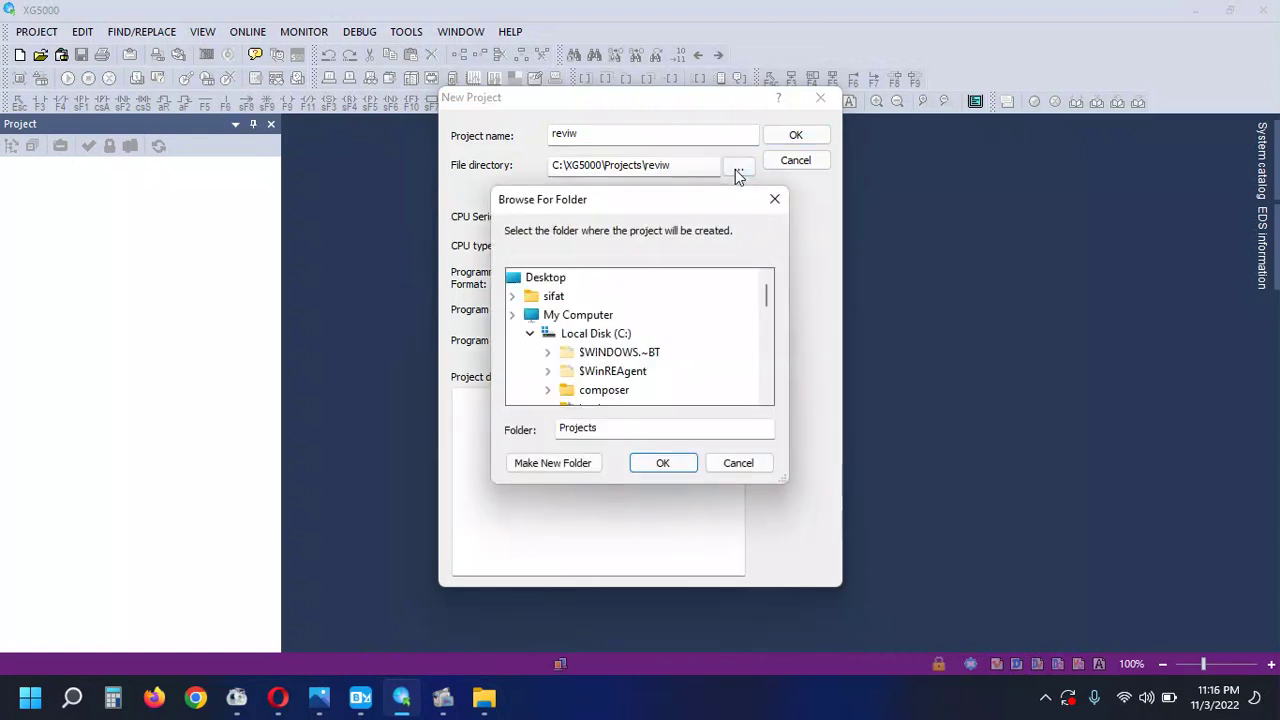
pyautogui.scroll(10, 700, 317)
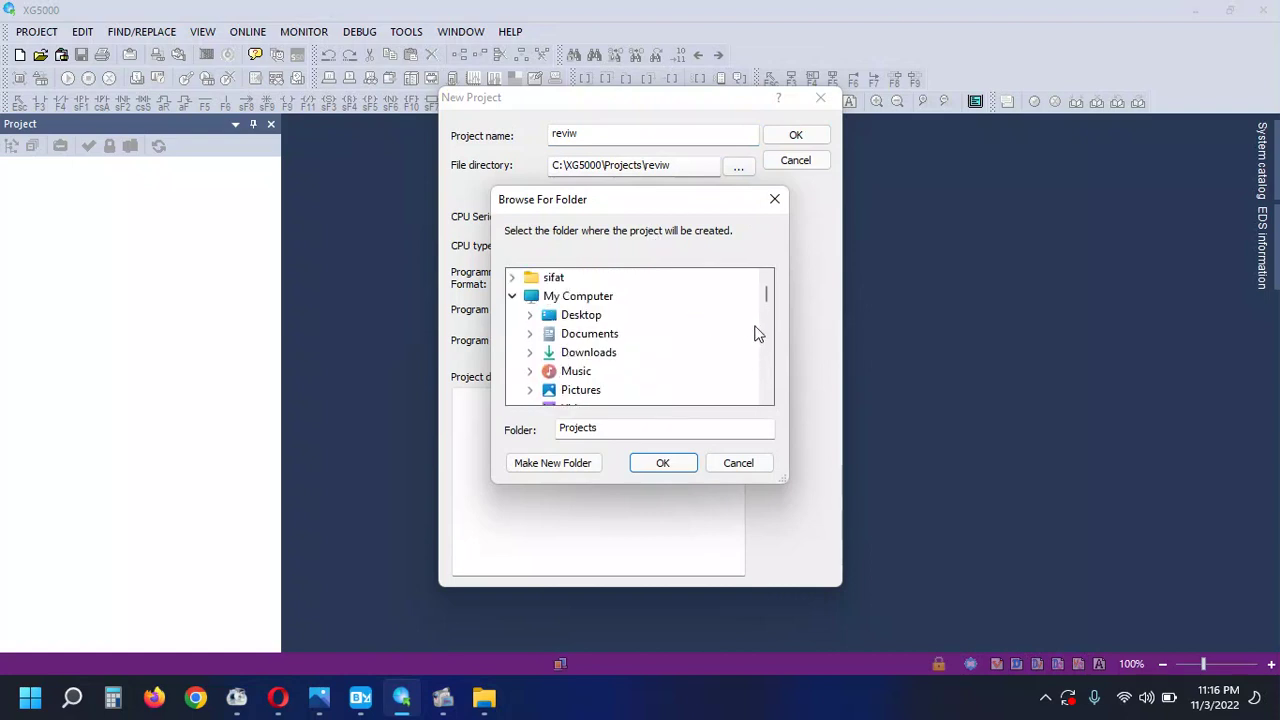
pyautogui.doubleClick(598, 318)
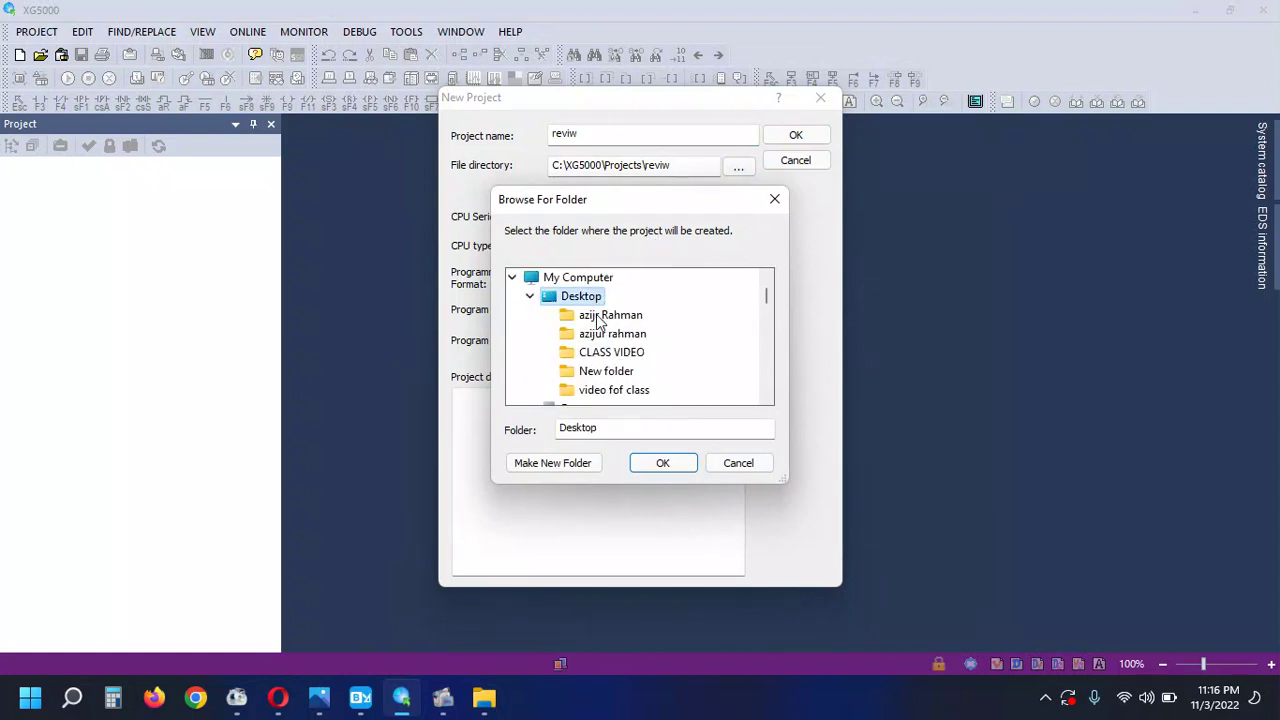
pyautogui.click(665, 469)
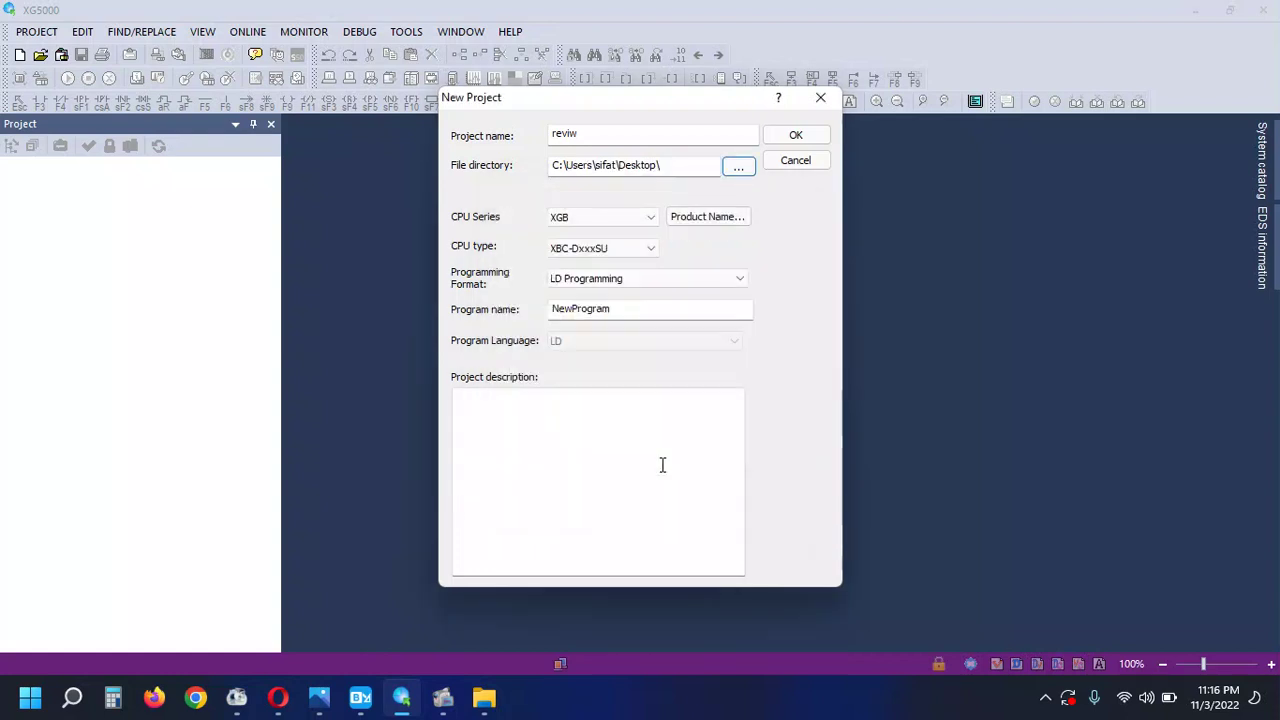
# Step: Set CPU series XGB and CPU type XBC-DxxxSU, keeping LD Programming as the format
pyautogui.click(638, 218)
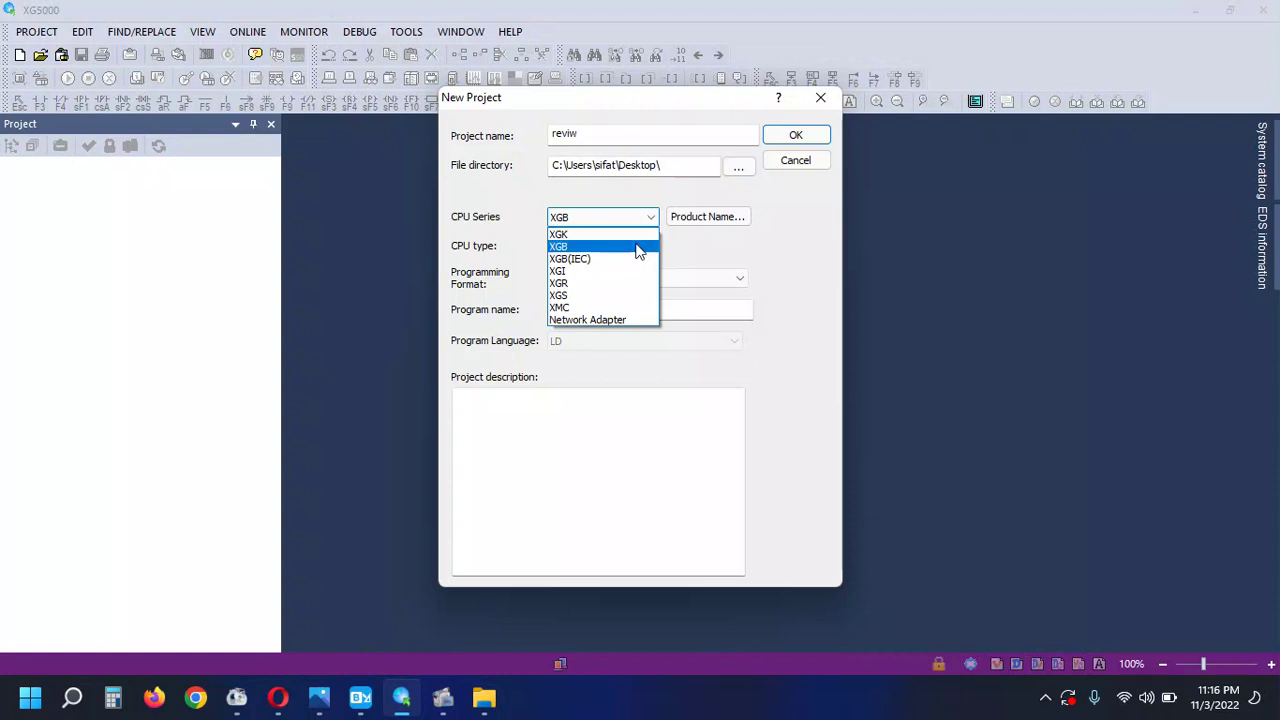
pyautogui.click(638, 247)
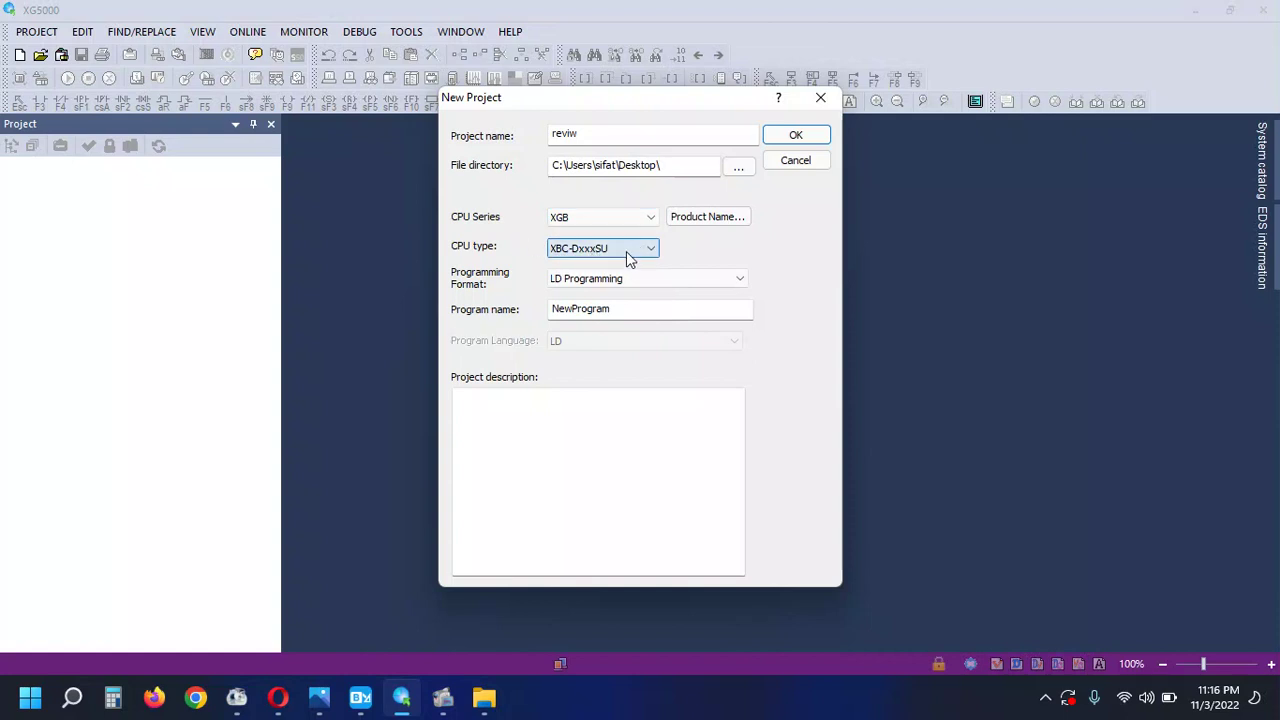
pyautogui.click(643, 252)
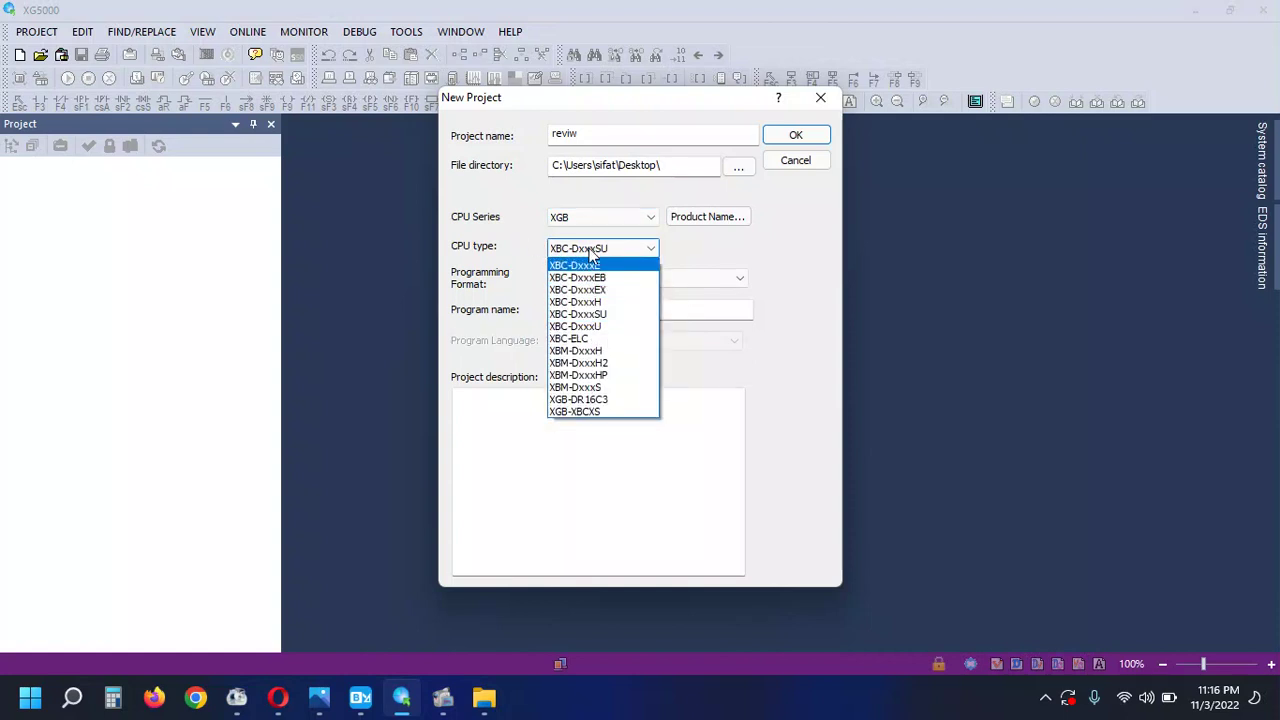
pyautogui.click(617, 313)
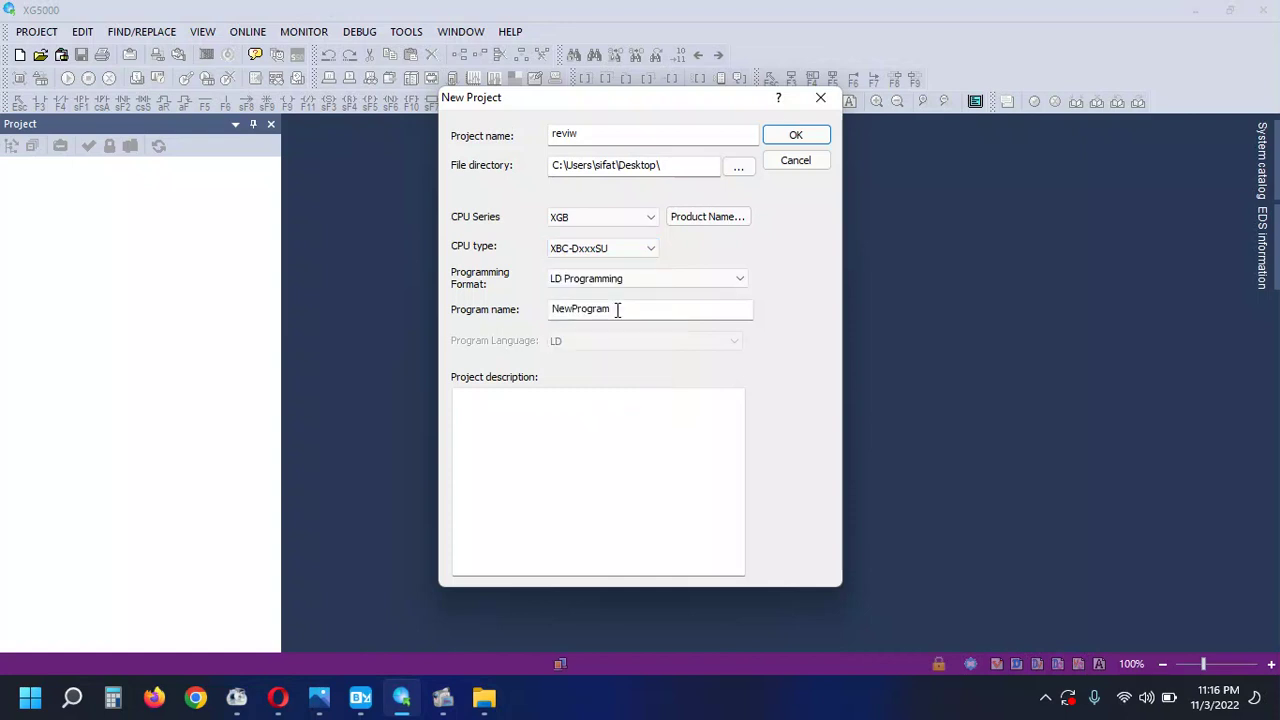
pyautogui.click(740, 279)
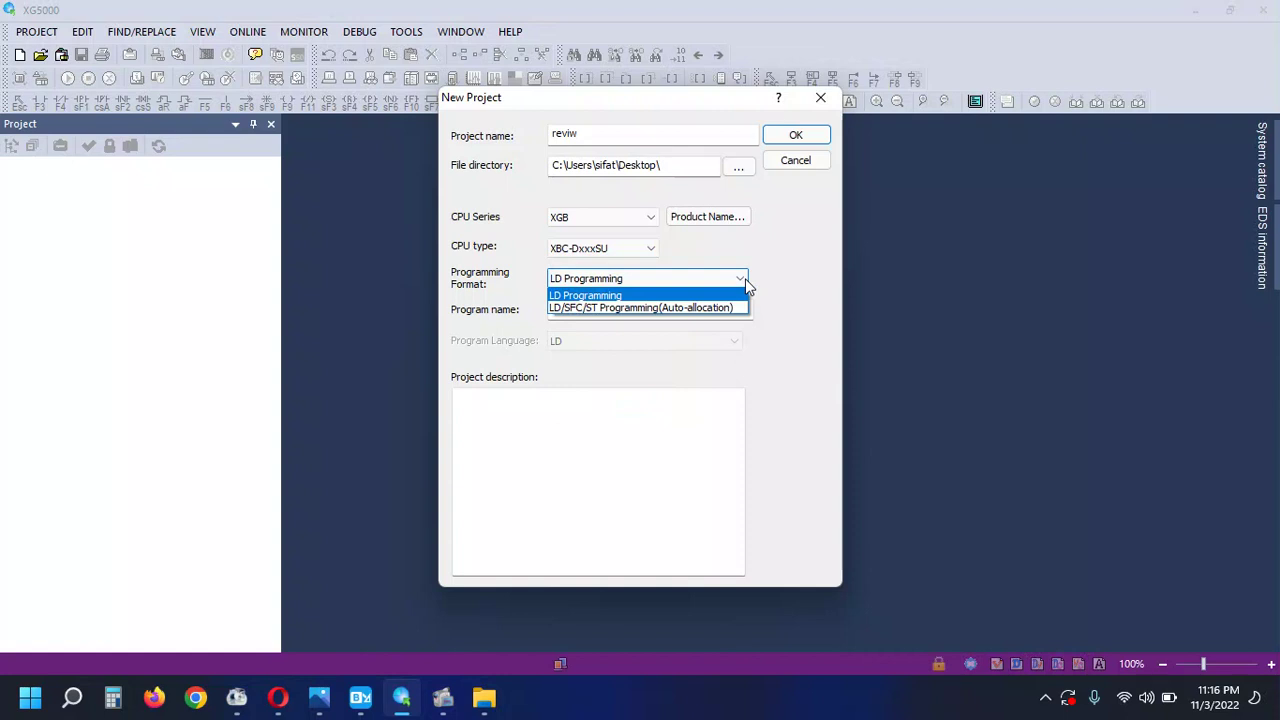
pyautogui.click(745, 287)
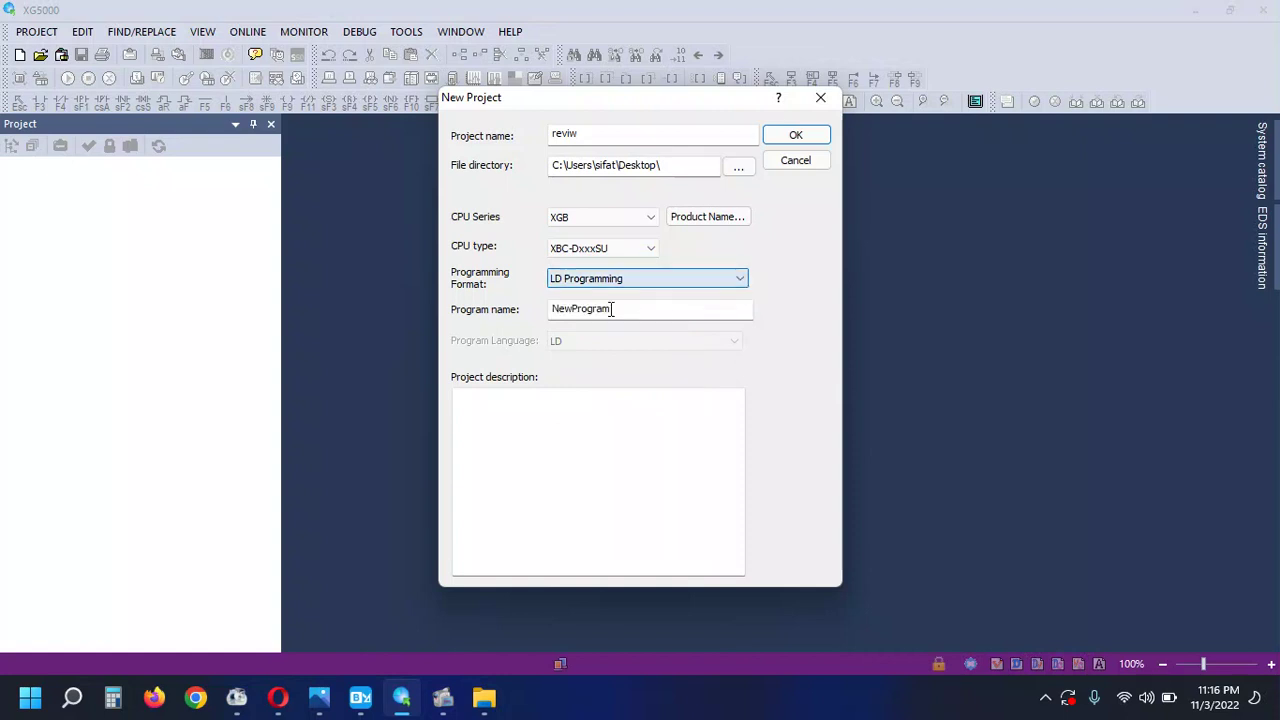
pyautogui.click(568, 312)
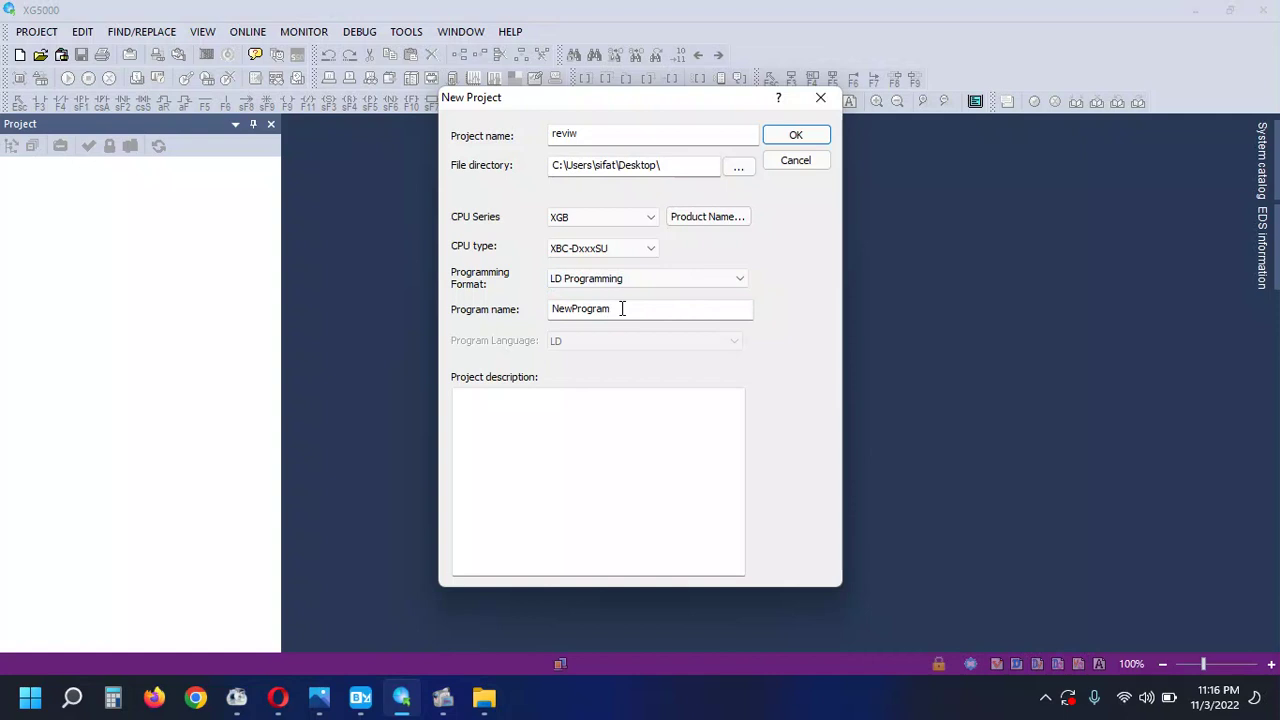
pyautogui.click(622, 308)
# Step: Rename the program to 'dol starter' and create the project
pyautogui.press('BackSpace')
pyautogui.press('BackSpace')
pyautogui.press('BackSpace')
pyautogui.press('BackSpace')
pyautogui.press('BackSpace')
pyautogui.press('BackSpace')
pyautogui.press('BackSpace')
pyautogui.press('BackSpace')
pyautogui.press('BackSpace')
pyautogui.press('BackSpace')
pyautogui.write('dol ')
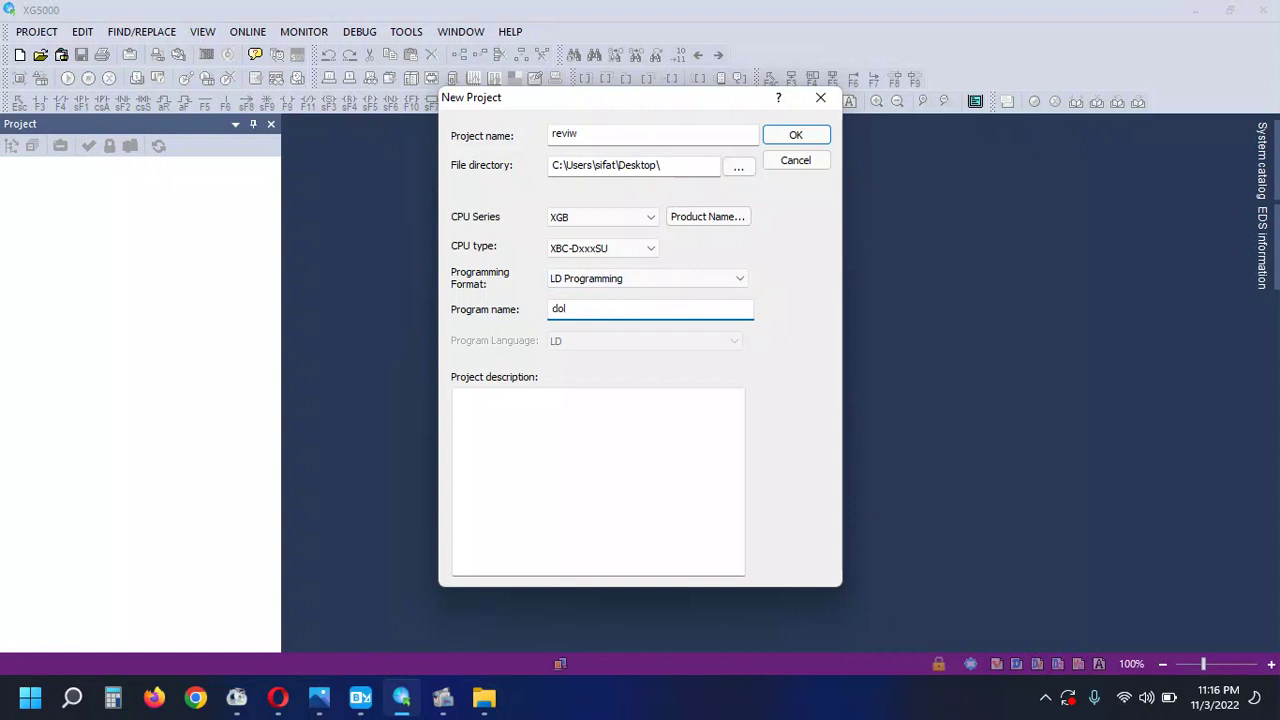
pyautogui.write('starter')
pyautogui.click(785, 135)
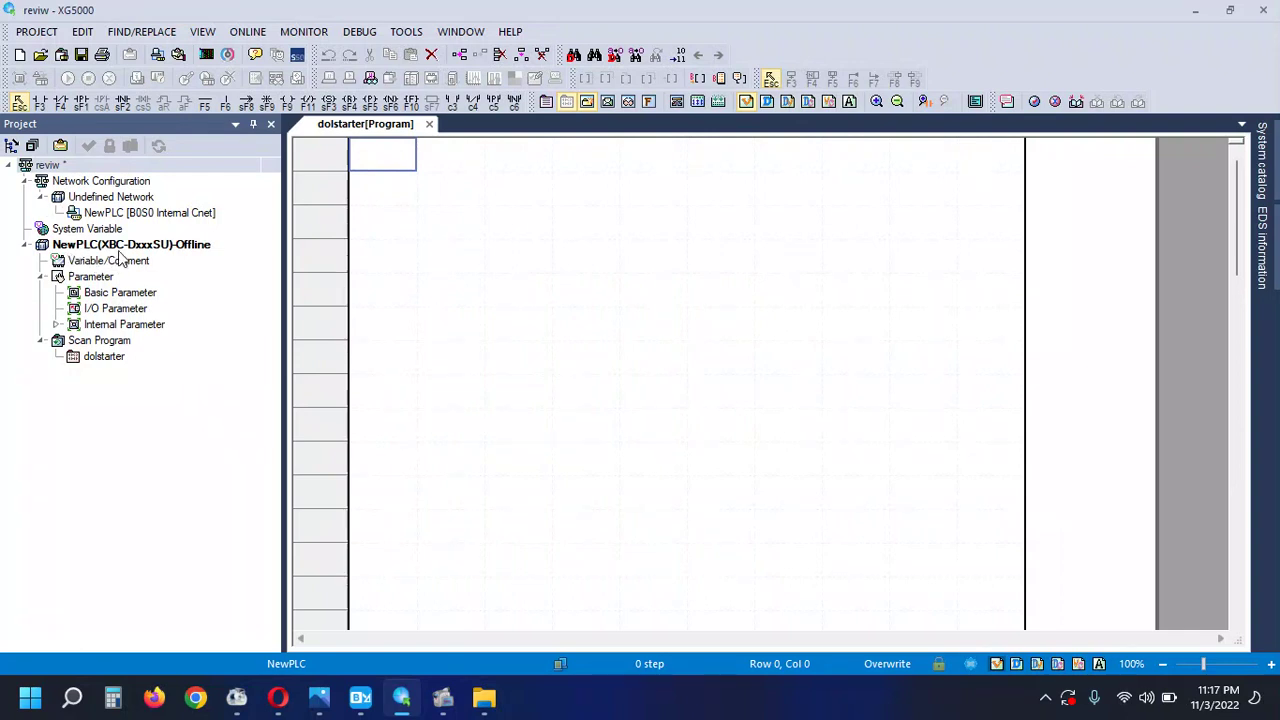
# Step: Assign XBC-DR20S to slot 0 in I/O Parameter, apply with variable comments, and return to dolstarter
pyautogui.doubleClick(113, 310)
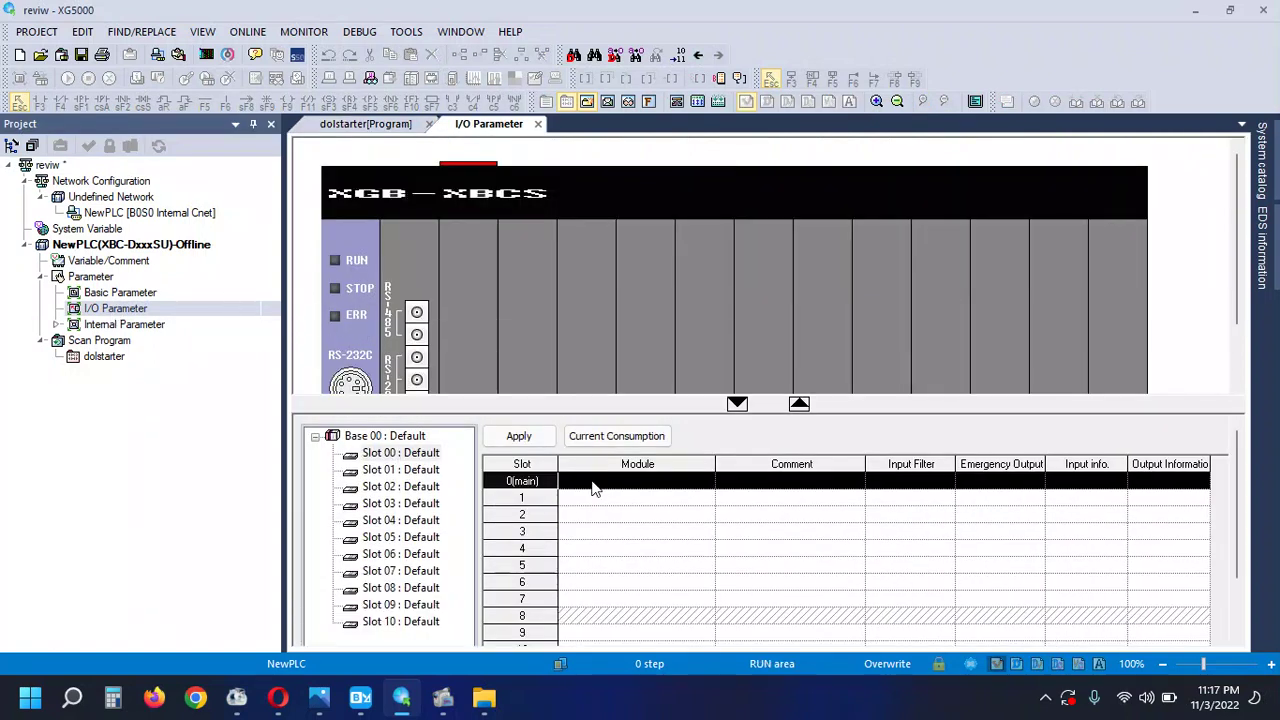
pyautogui.click(700, 482)
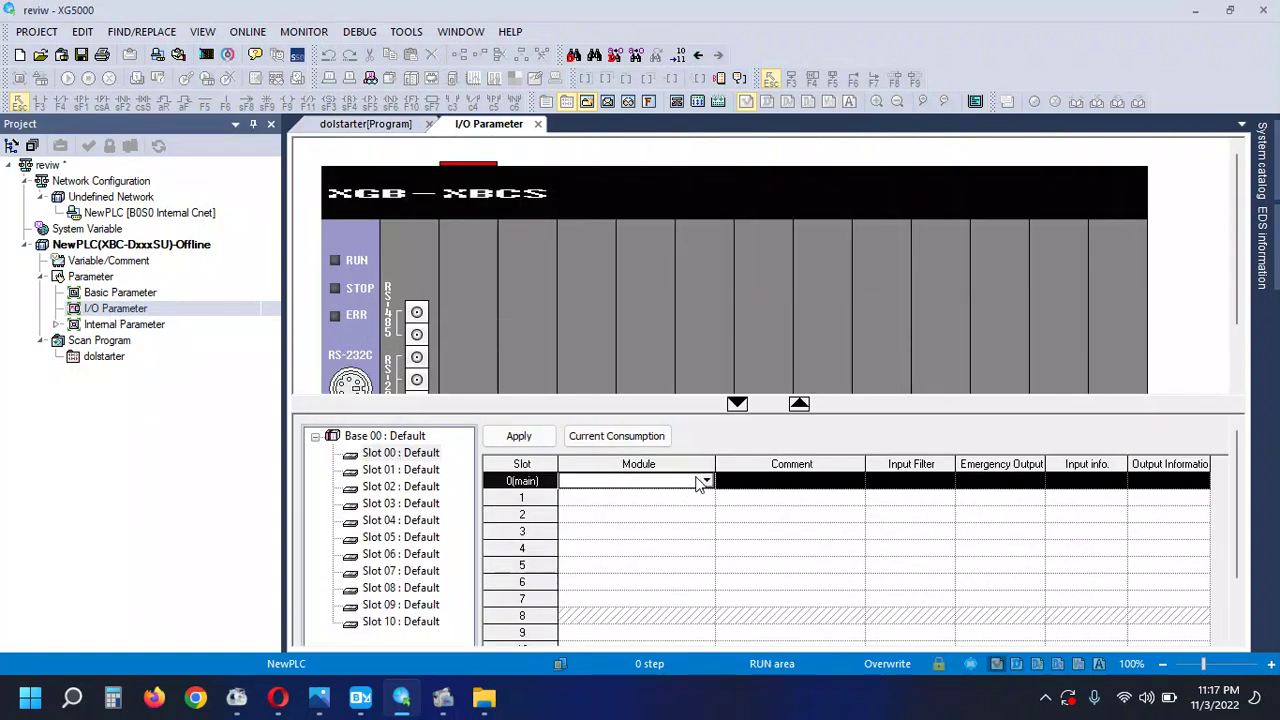
pyautogui.click(707, 481)
pyautogui.doubleClick(639, 500)
pyautogui.doubleClick(650, 513)
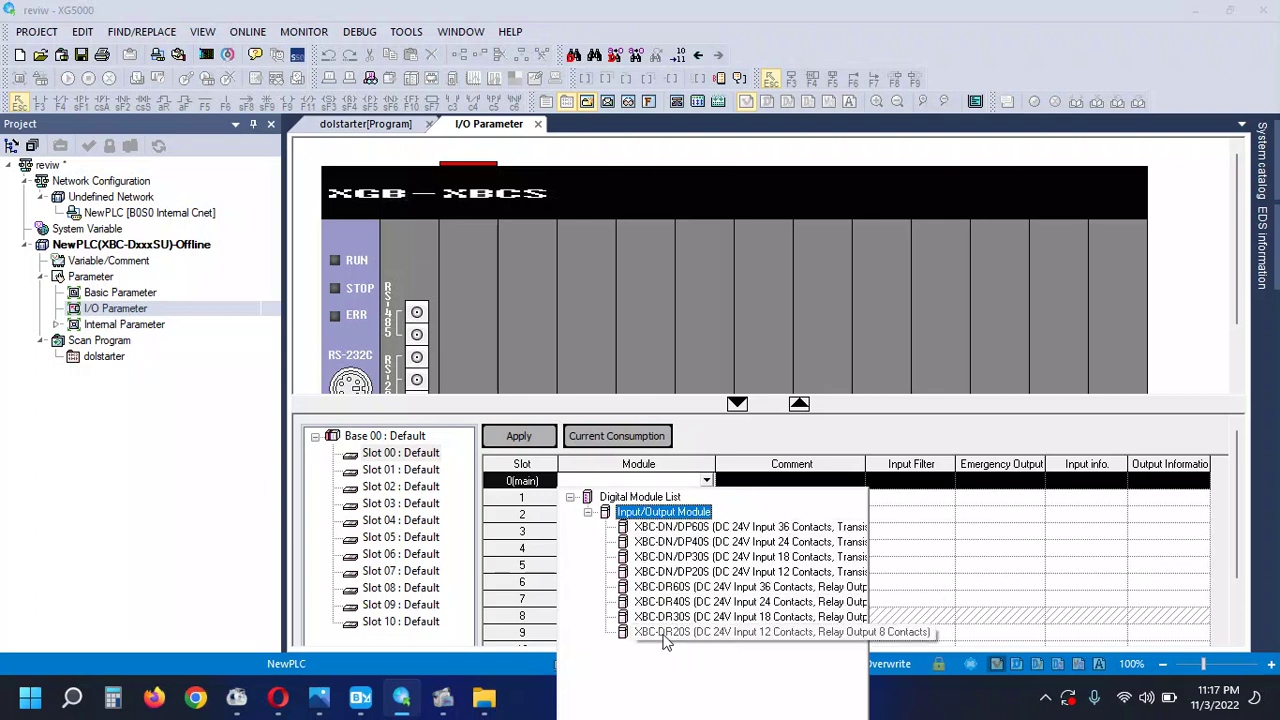
pyautogui.click(760, 633)
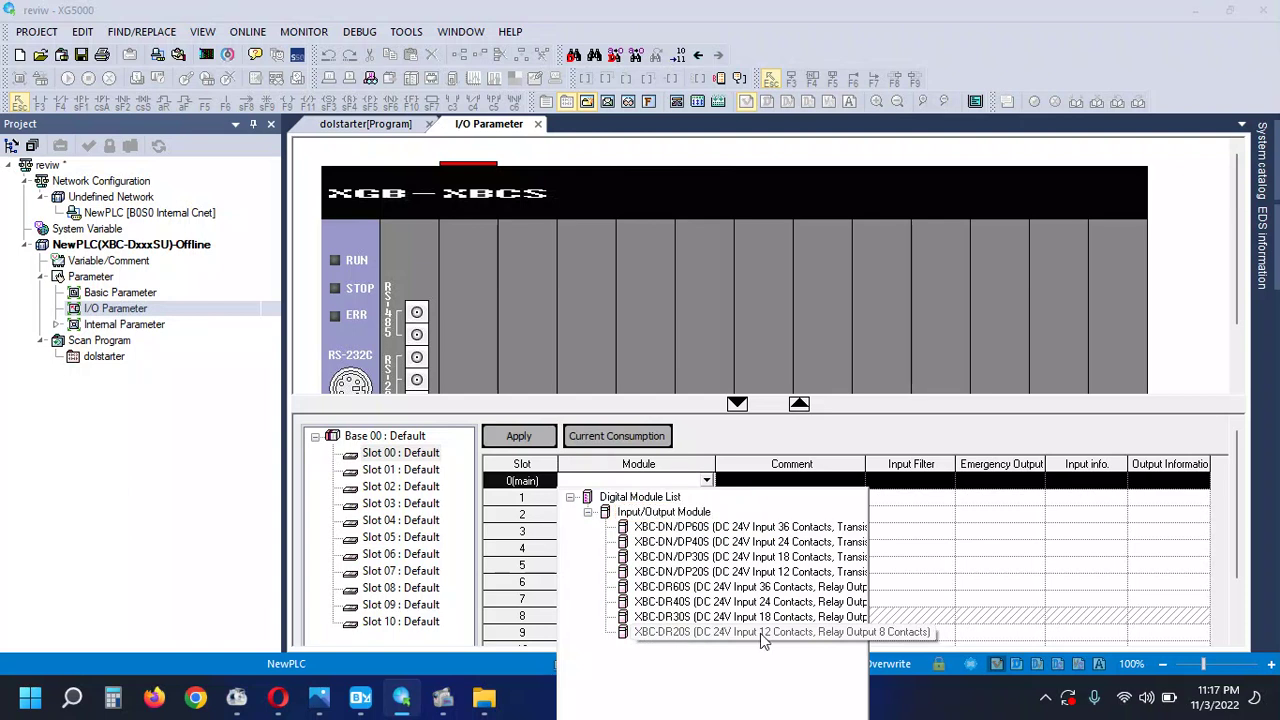
pyautogui.doubleClick(760, 633)
pyautogui.click(549, 437)
pyautogui.click(717, 397)
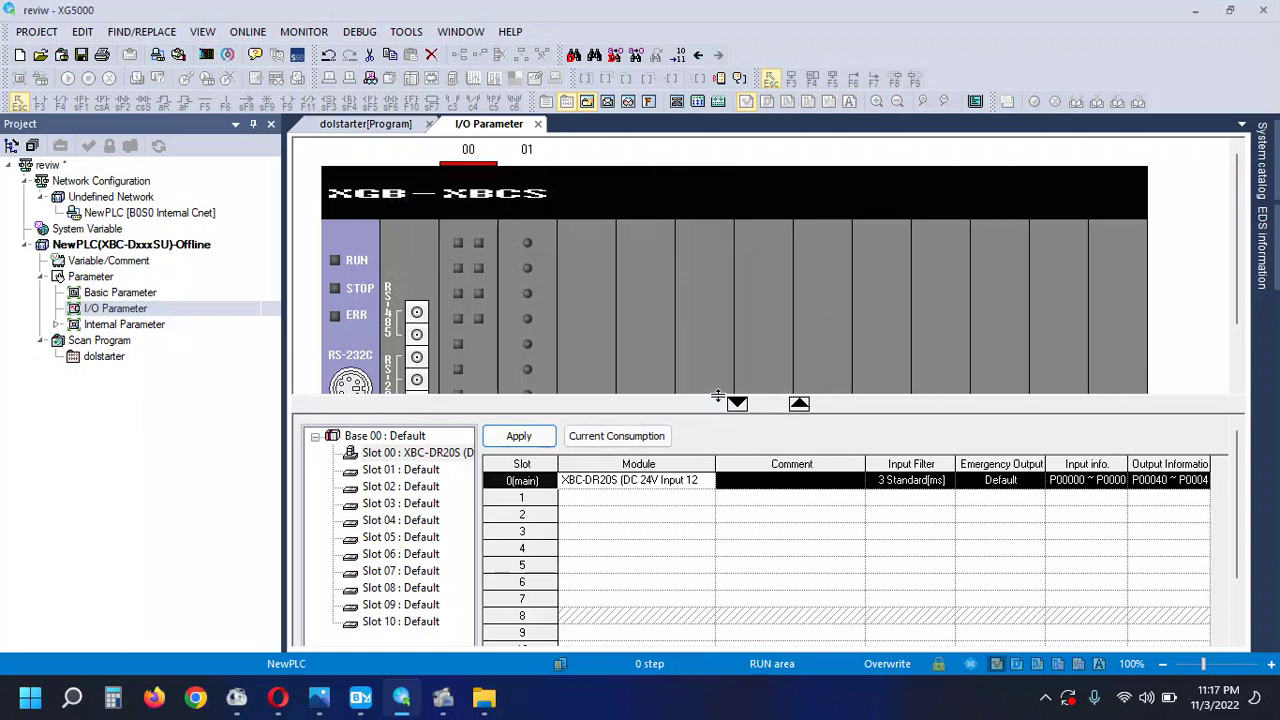
pyautogui.click(389, 131)
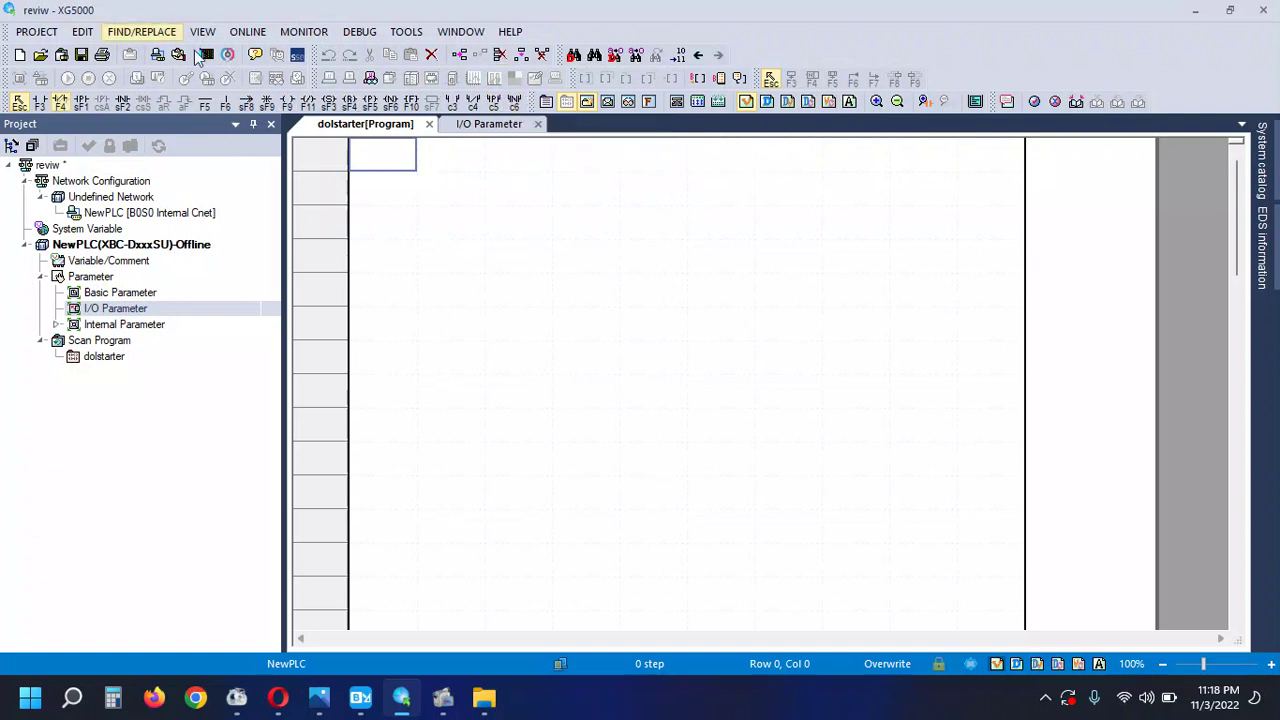
# Step: Browse the PROJECT and EDIT menus, then select rung row 1 and the normally open contact tool
pyautogui.click(35, 32)
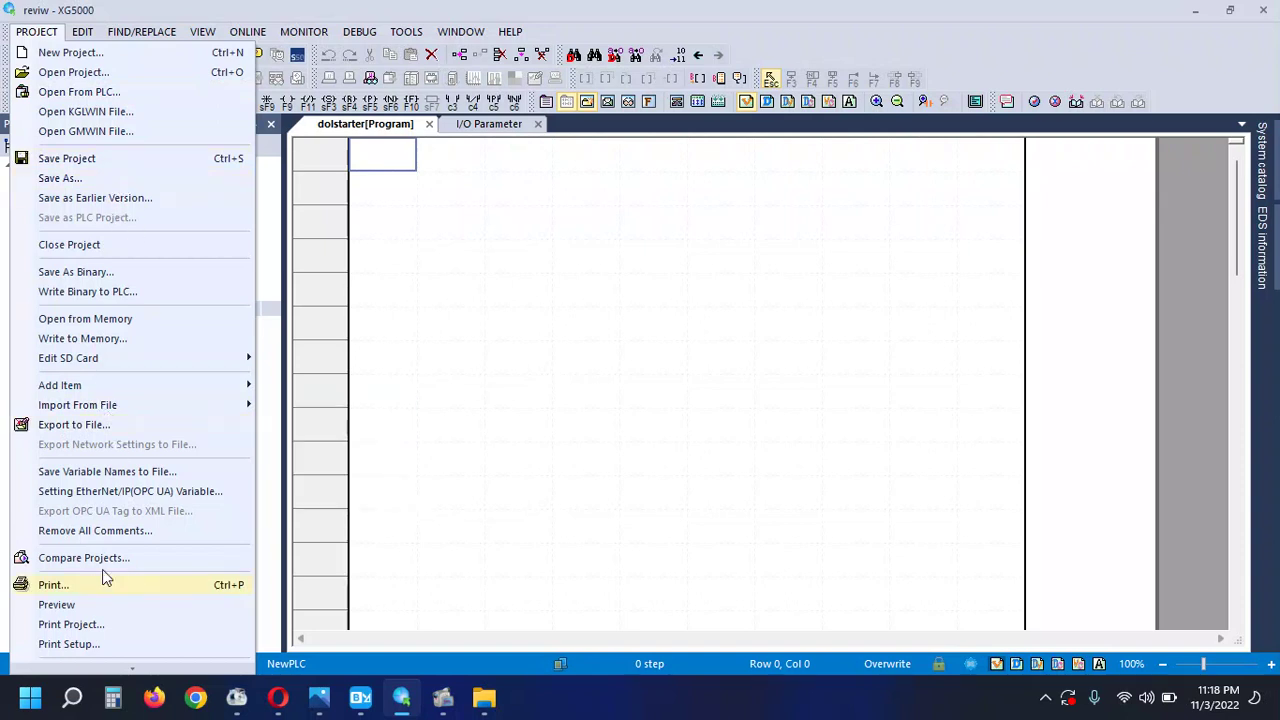
pyautogui.click(352, 271)
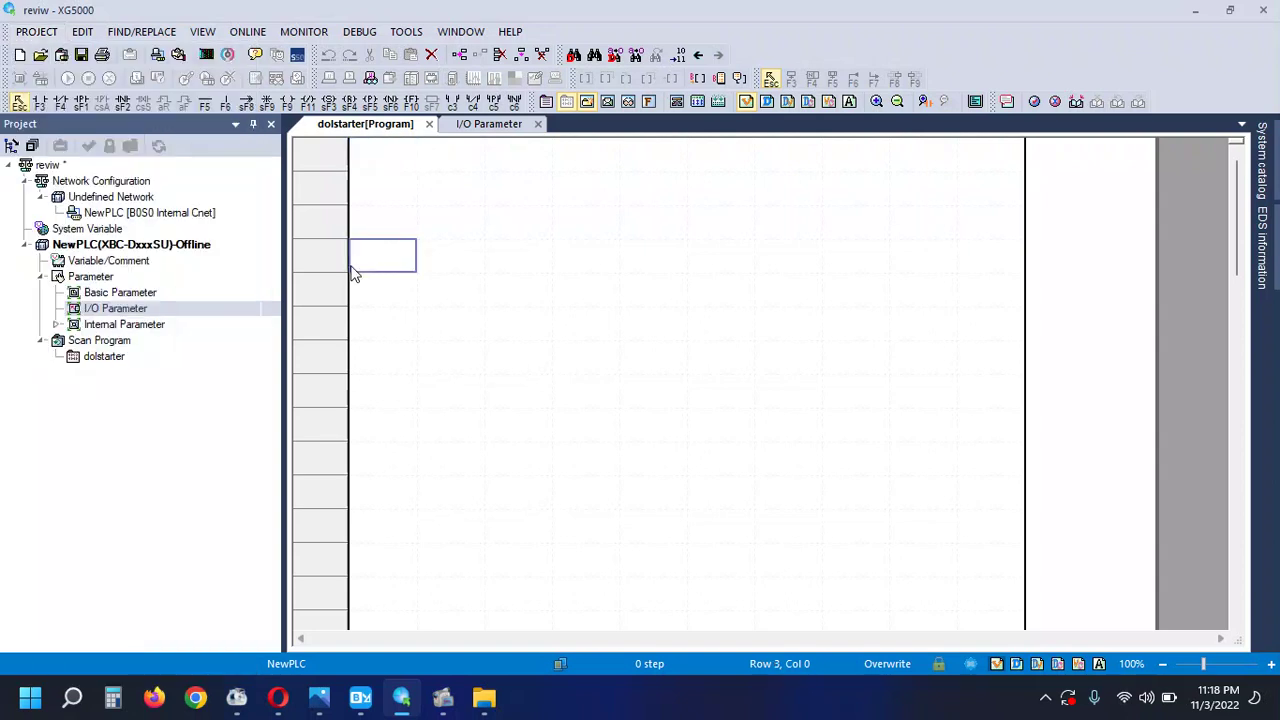
pyautogui.click(84, 32)
pyautogui.moveTo(35, 32)
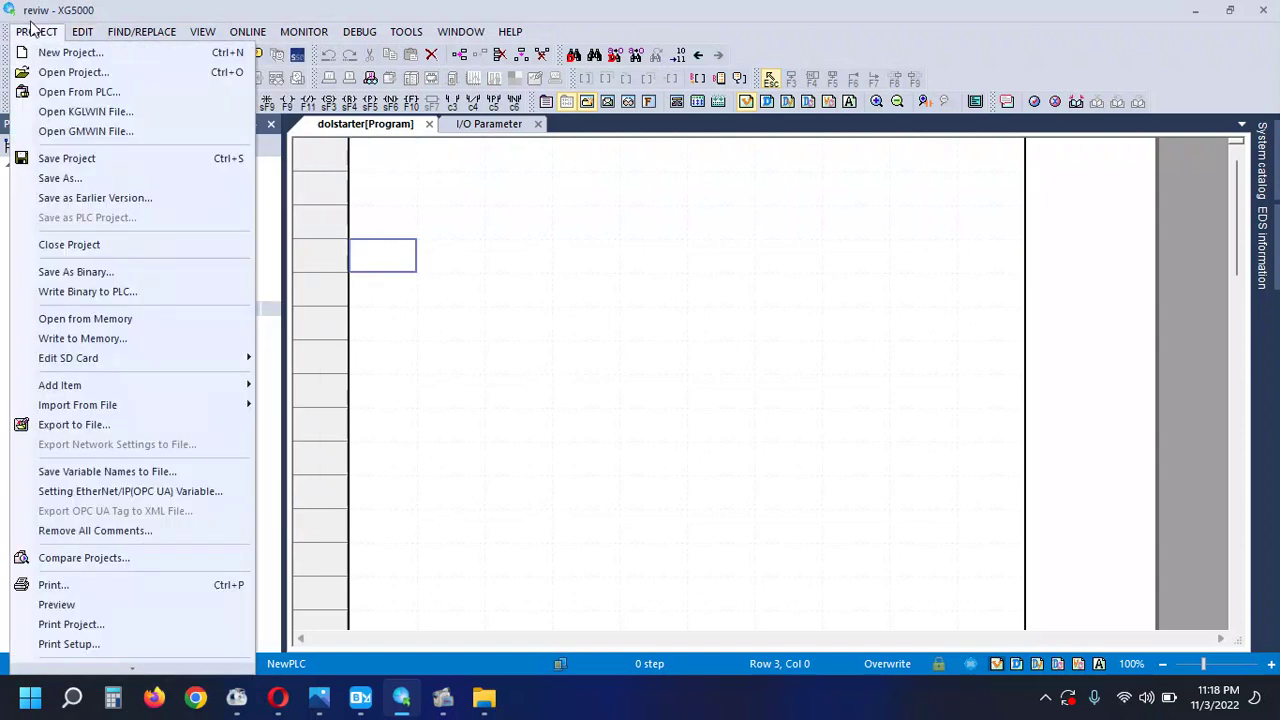
pyautogui.moveTo(84, 33)
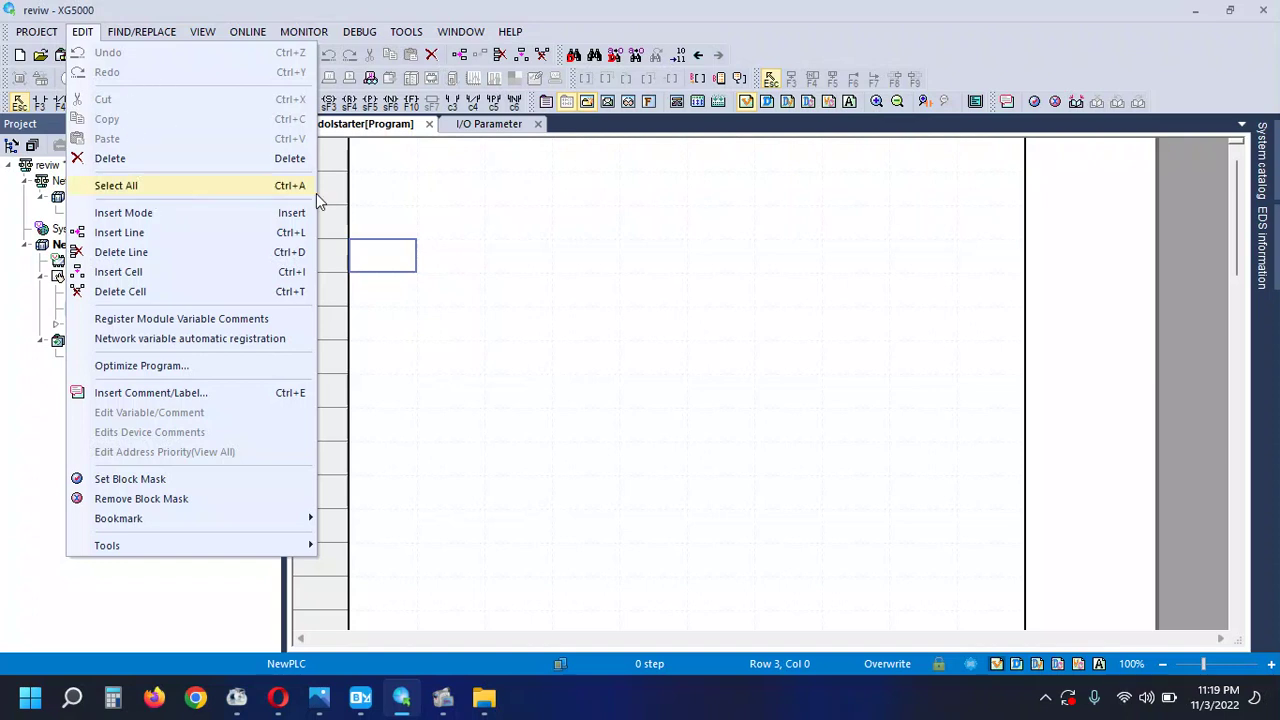
pyautogui.click(405, 188)
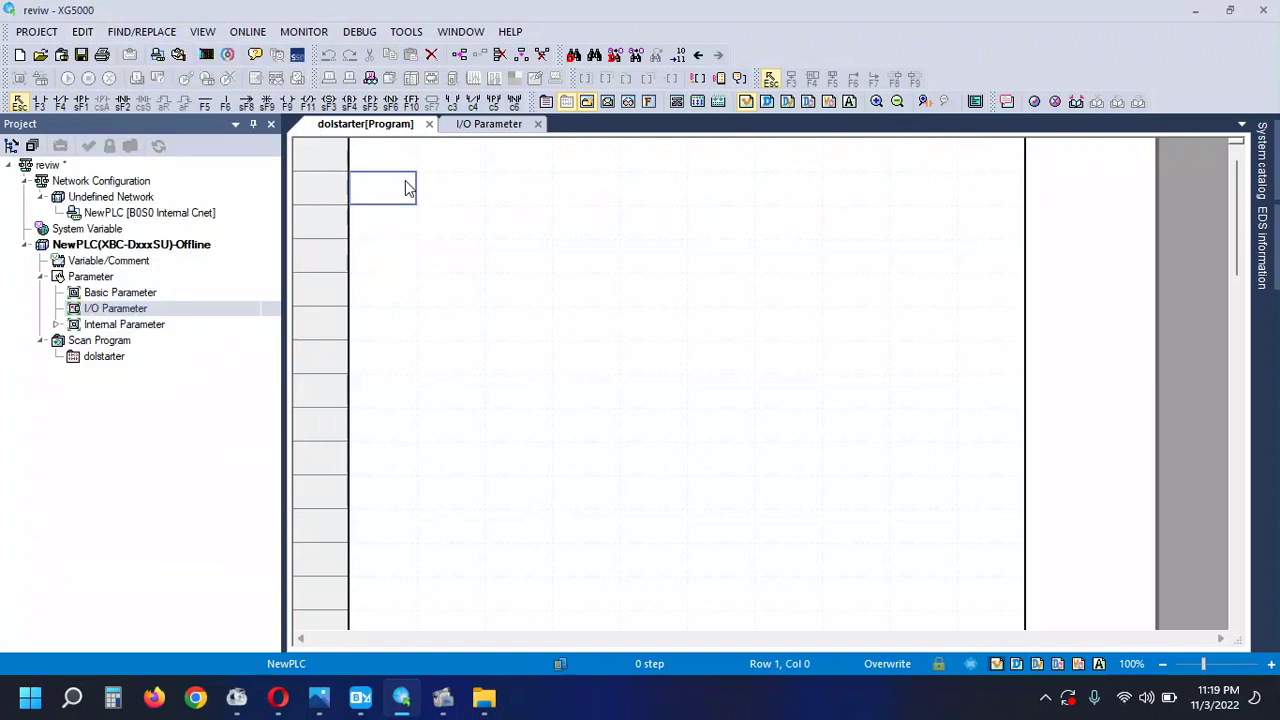
pyautogui.click(40, 103)
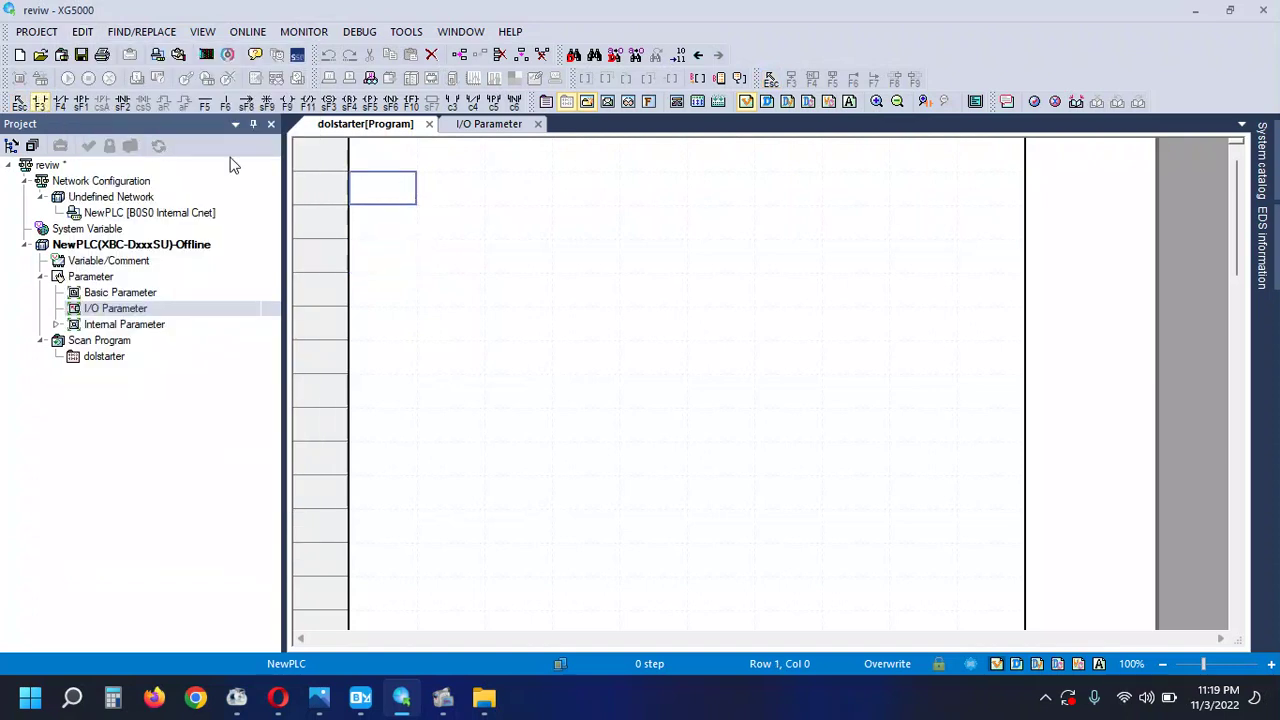
# Step: Place normally open contact M00000 with comment 'start' at the beginning of the first rung
pyautogui.click(395, 190)
pyautogui.write('m0')
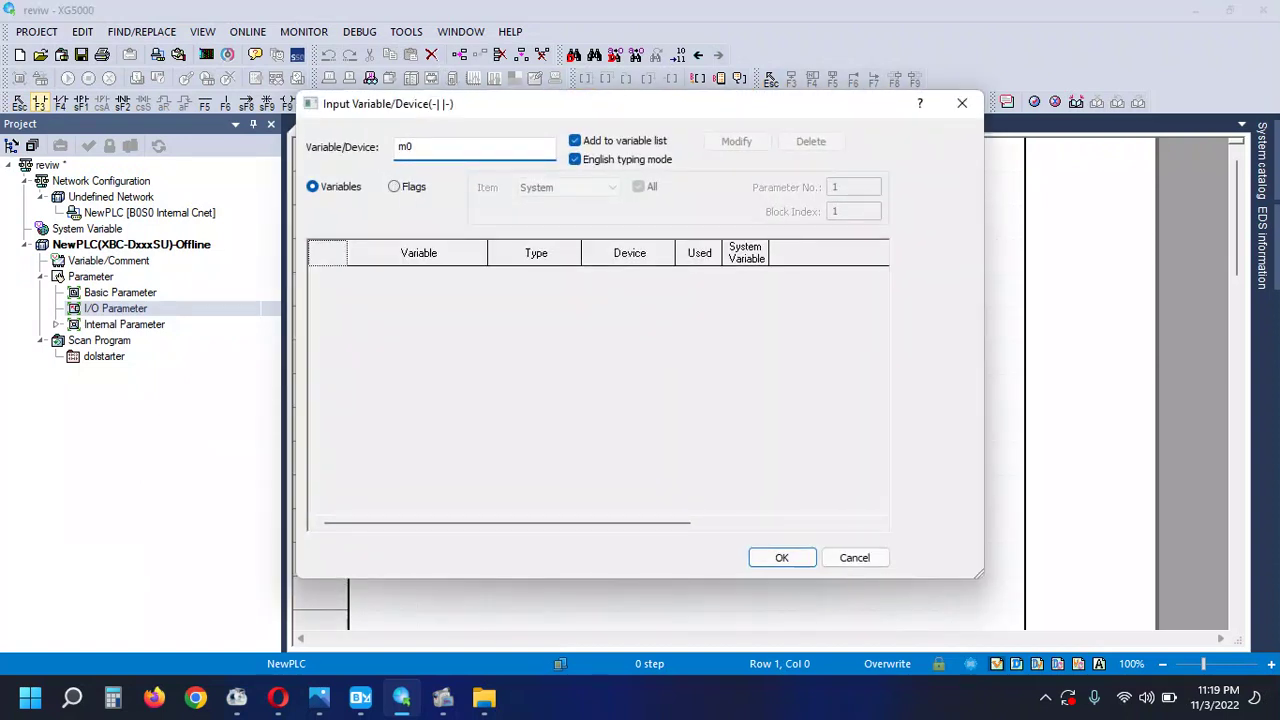
pyautogui.press('Return')
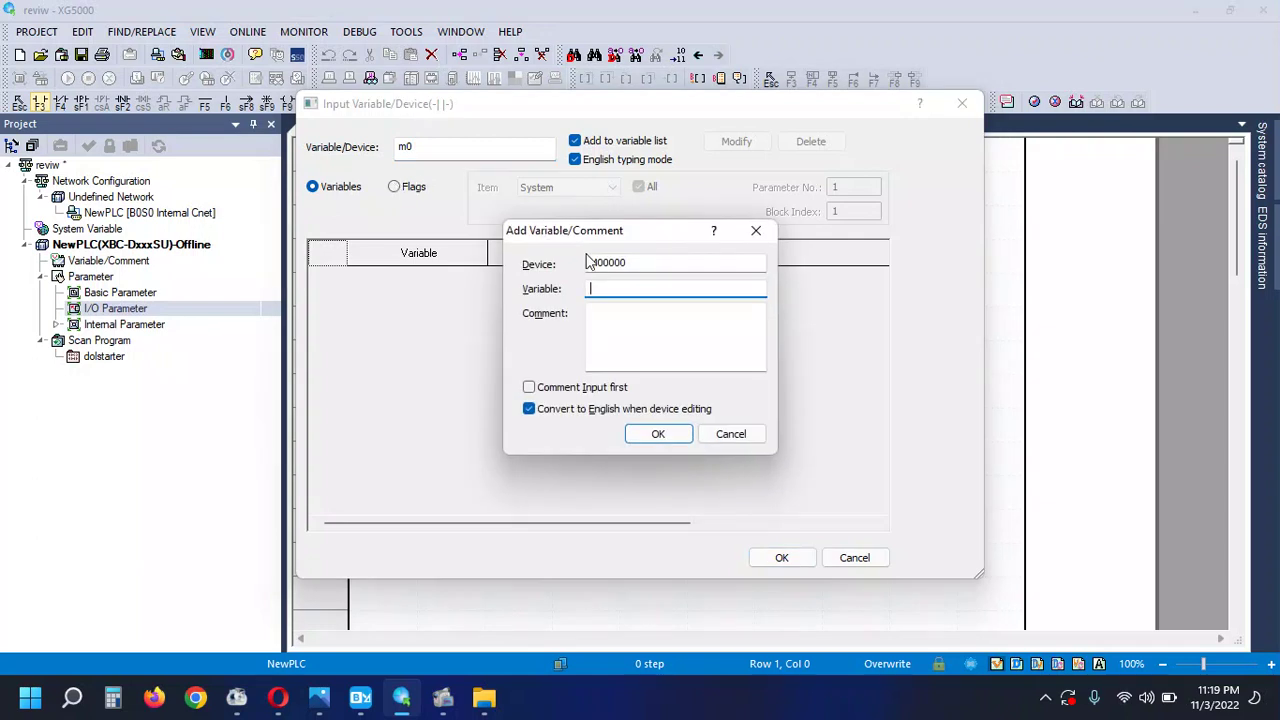
pyautogui.click(614, 314)
pyautogui.write('start')
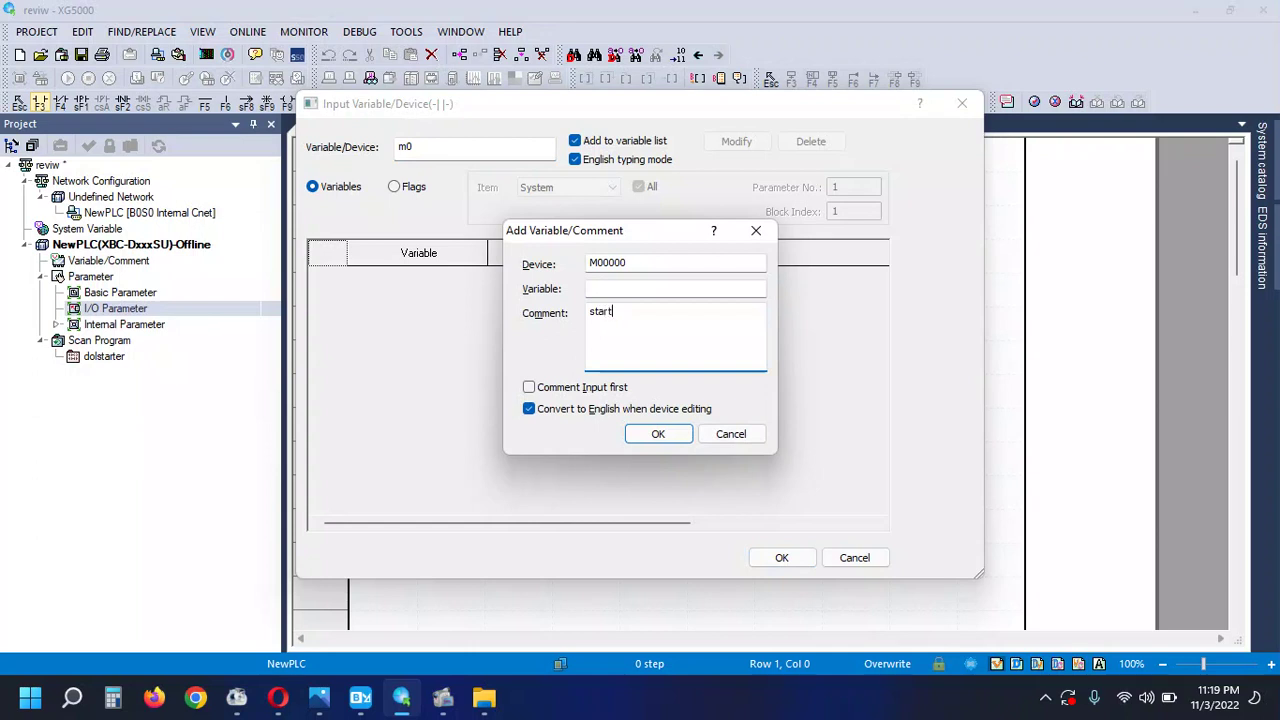
pyautogui.click(658, 433)
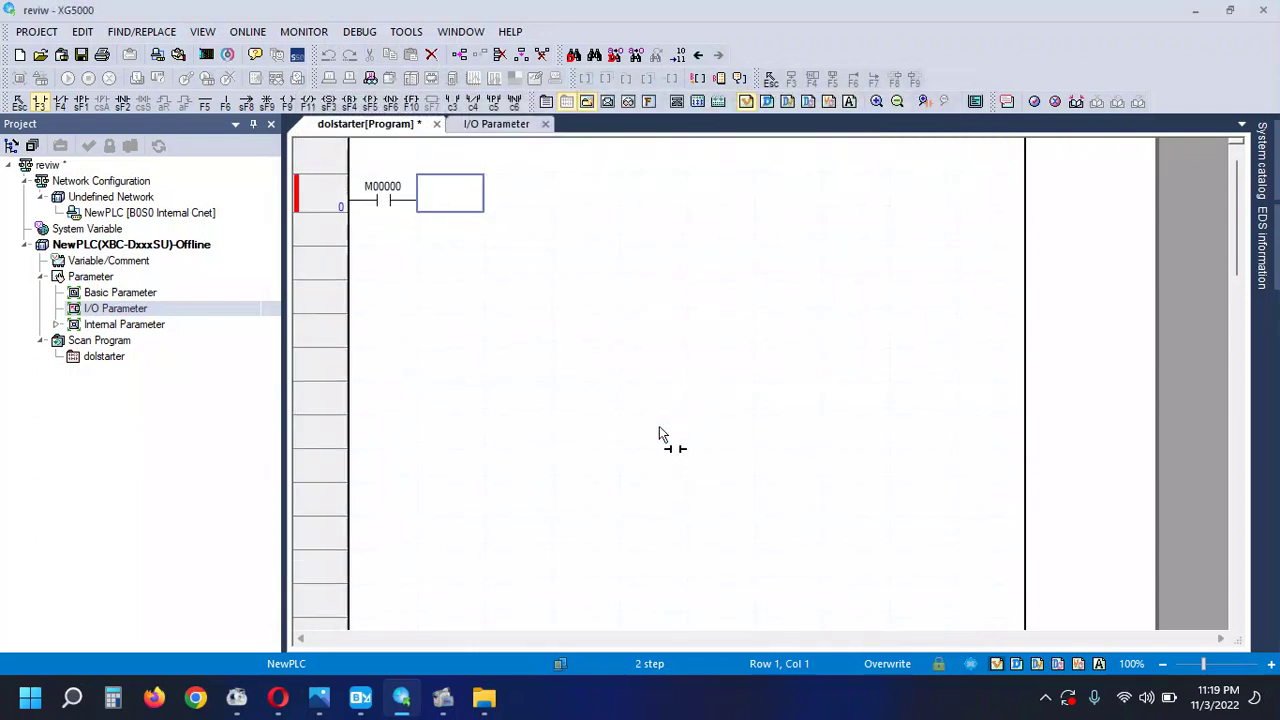